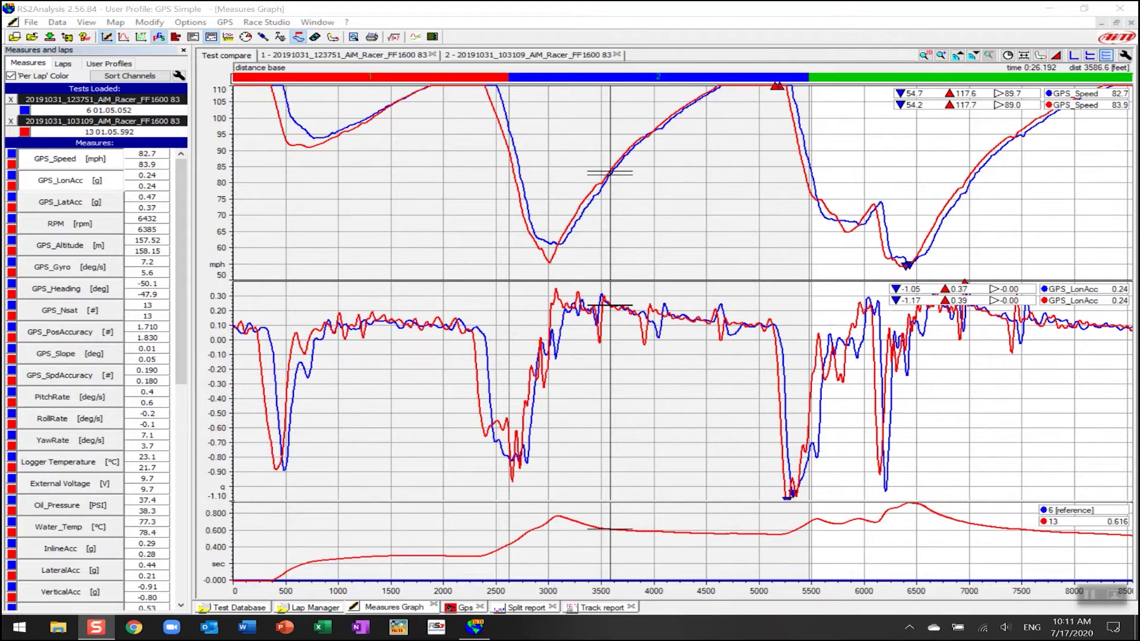
Bring the analysis window forward, hide the channel list with F2, then restore the measures list with F3
{"action": "left_click", "coordinate": [475, 13]}
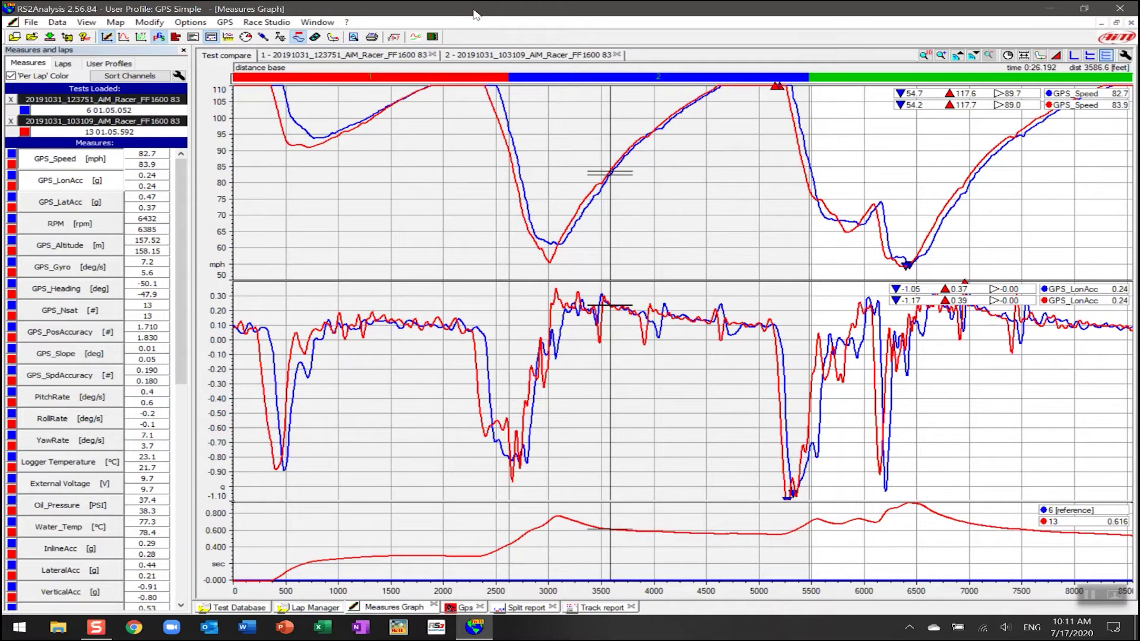
{"action": "key", "text": "F2"}
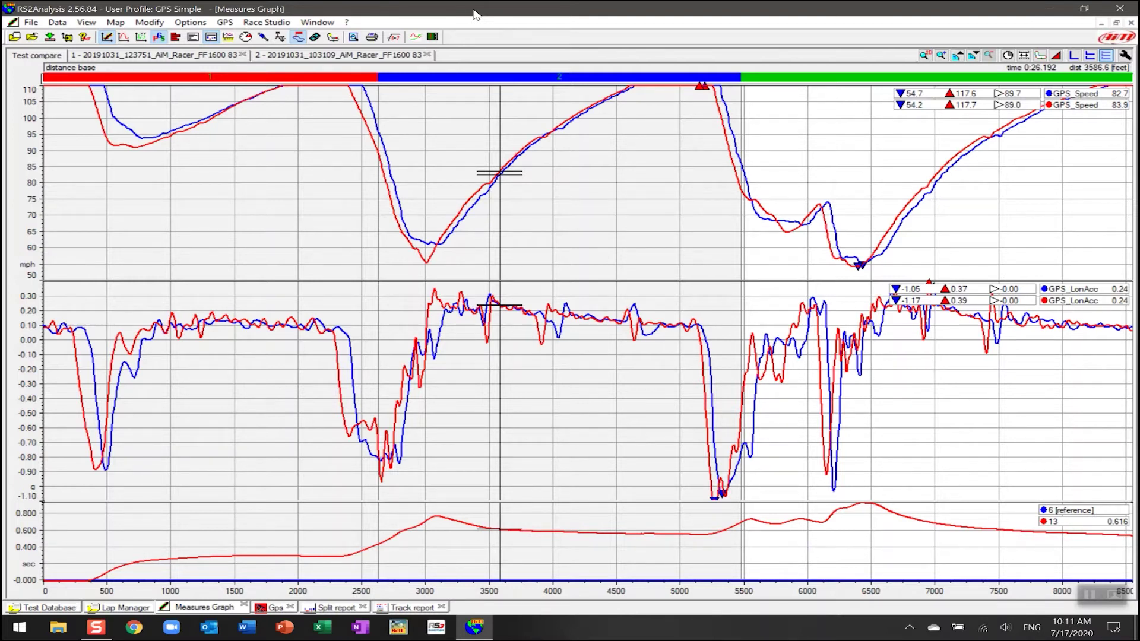
{"action": "key", "text": "F3"}
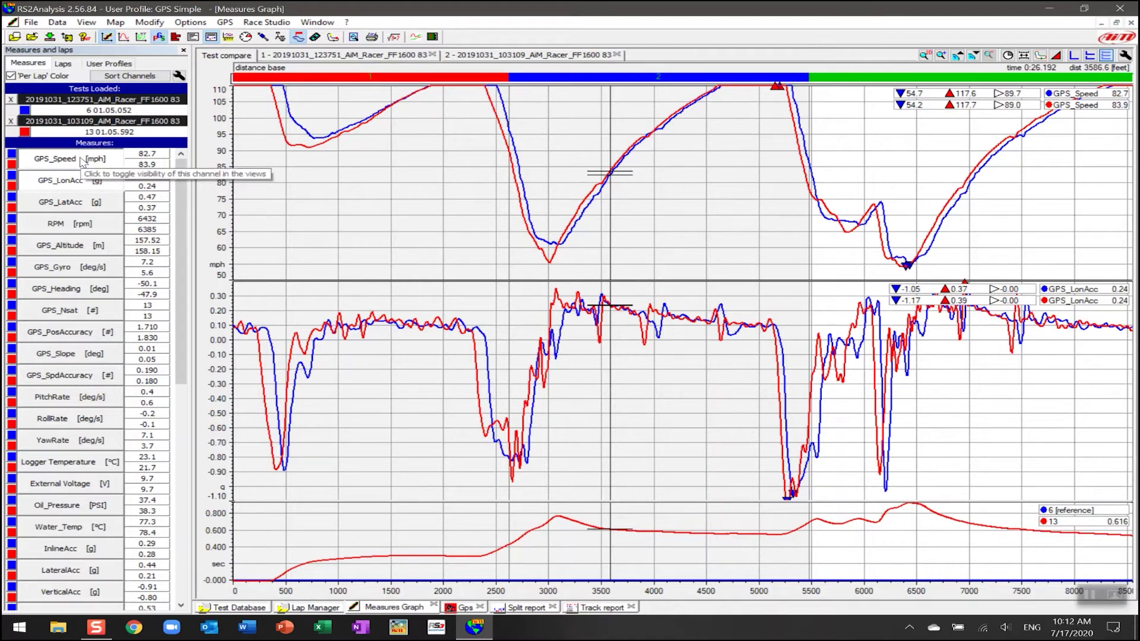
Close the GPS_Speed details unchanged and scroll the speed axis so it reaches 120 mph
{"action": "double_click", "coordinate": [76, 164]}
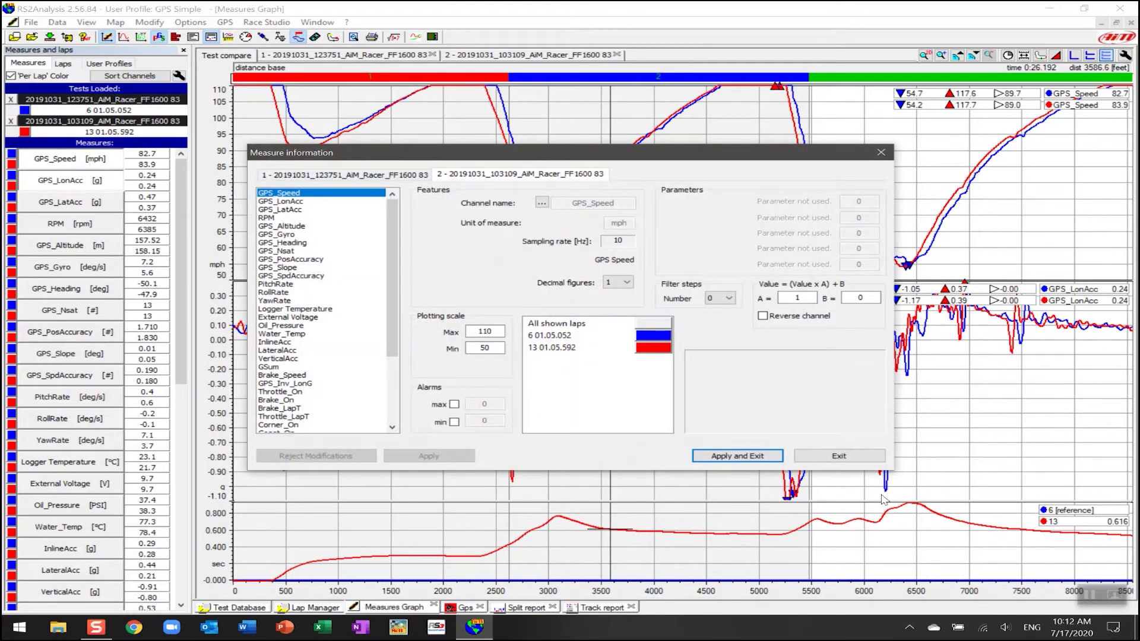
{"action": "left_click", "coordinate": [843, 457]}
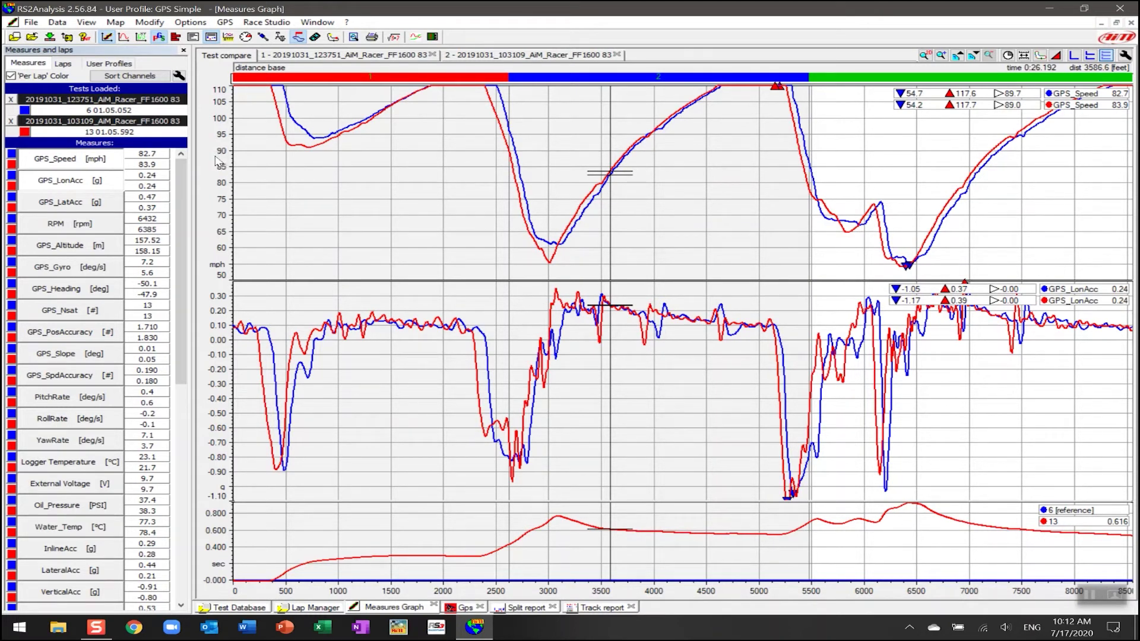
{"action": "scroll", "coordinate": [214, 157], "scroll_direction": "down", "scroll_amount": 1}
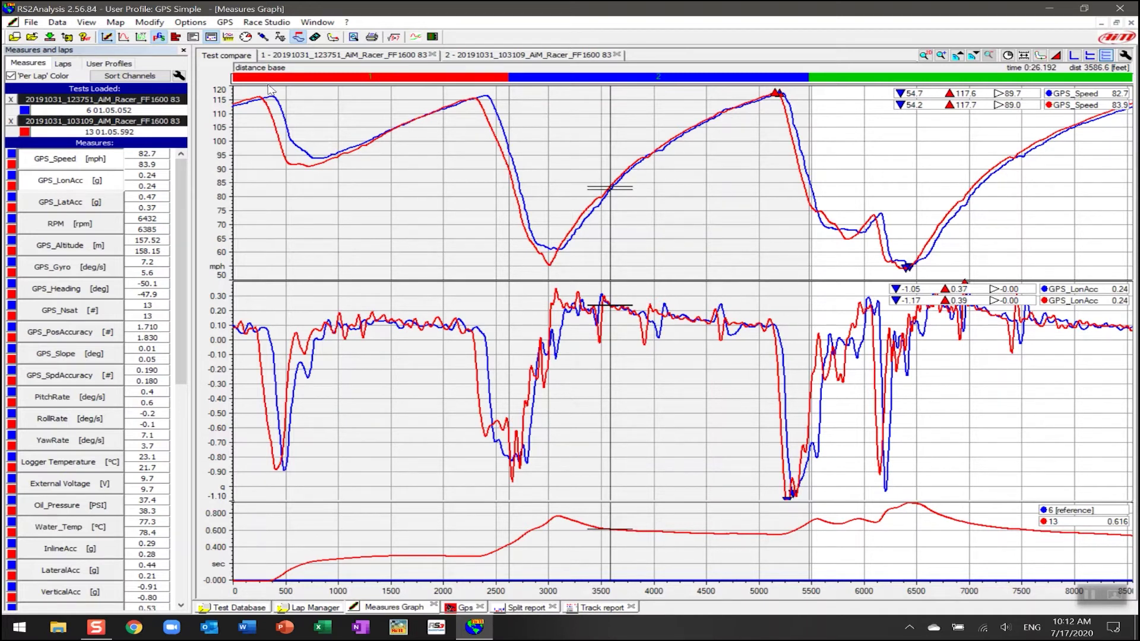
Apply the default black-based colours from Options > Plot settings
{"action": "left_click", "coordinate": [197, 24]}
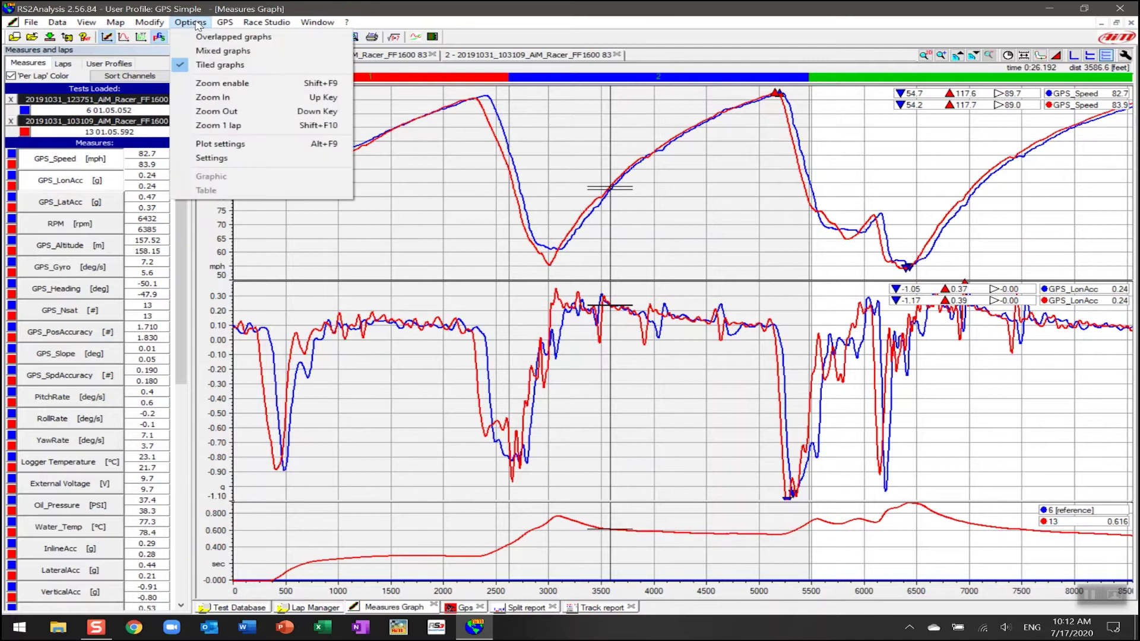
{"action": "left_click", "coordinate": [221, 144]}
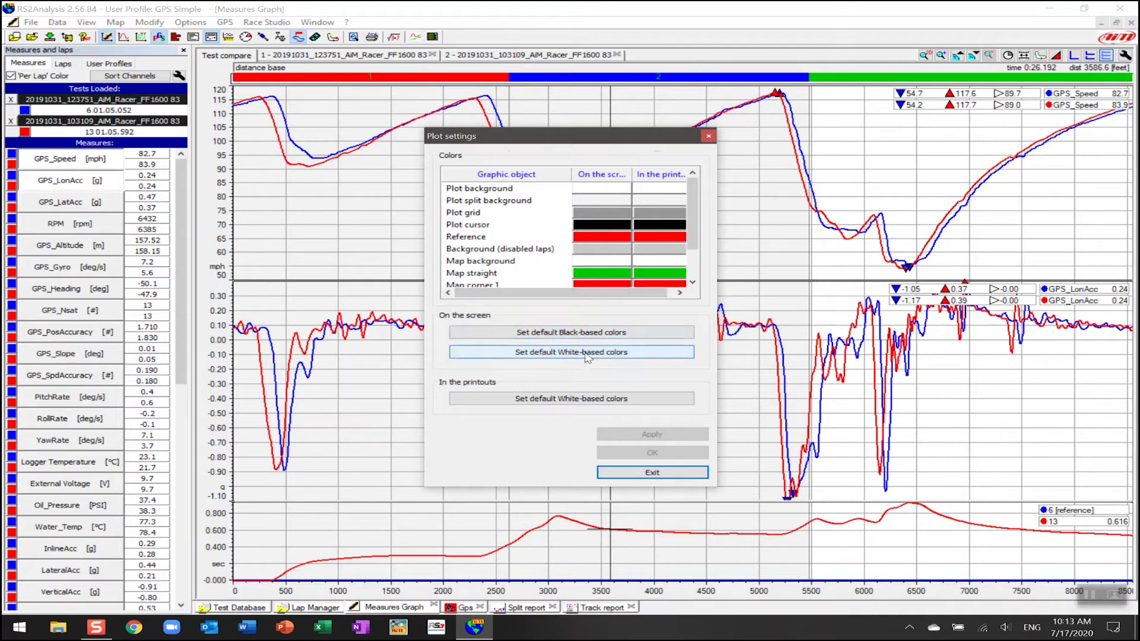
{"action": "left_click", "coordinate": [594, 336]}
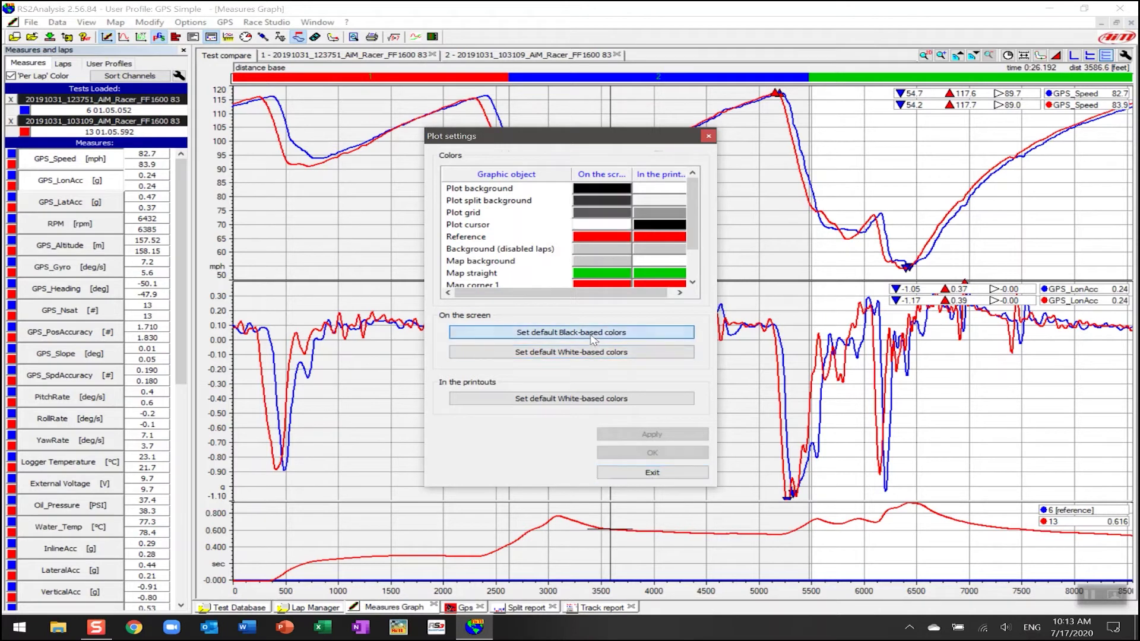
{"action": "left_click", "coordinate": [647, 436]}
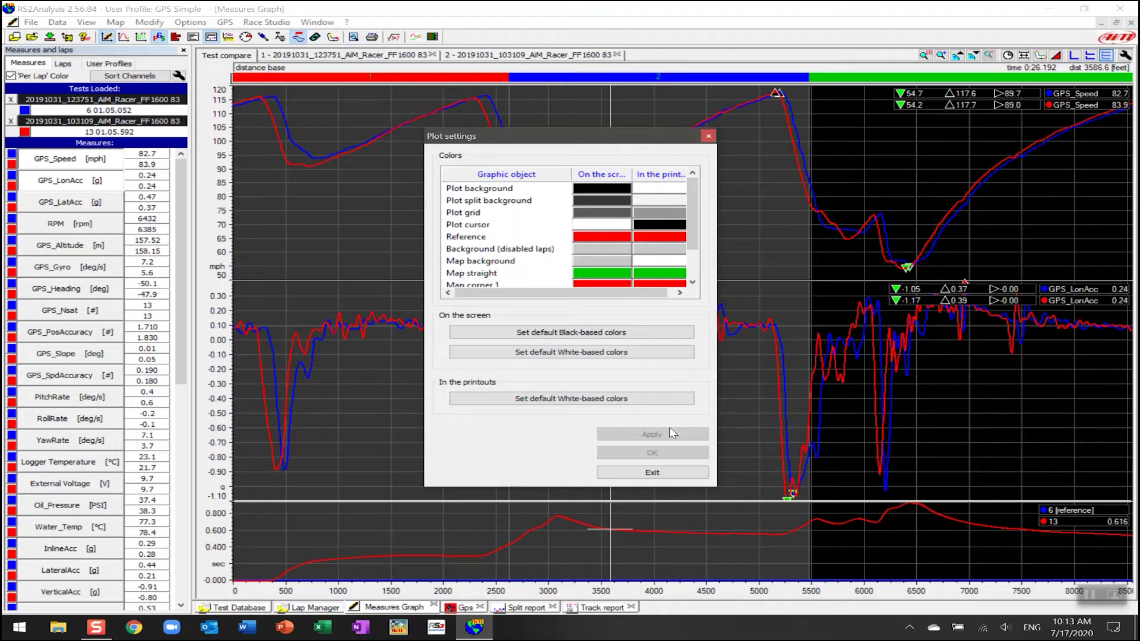
{"action": "left_click", "coordinate": [652, 473]}
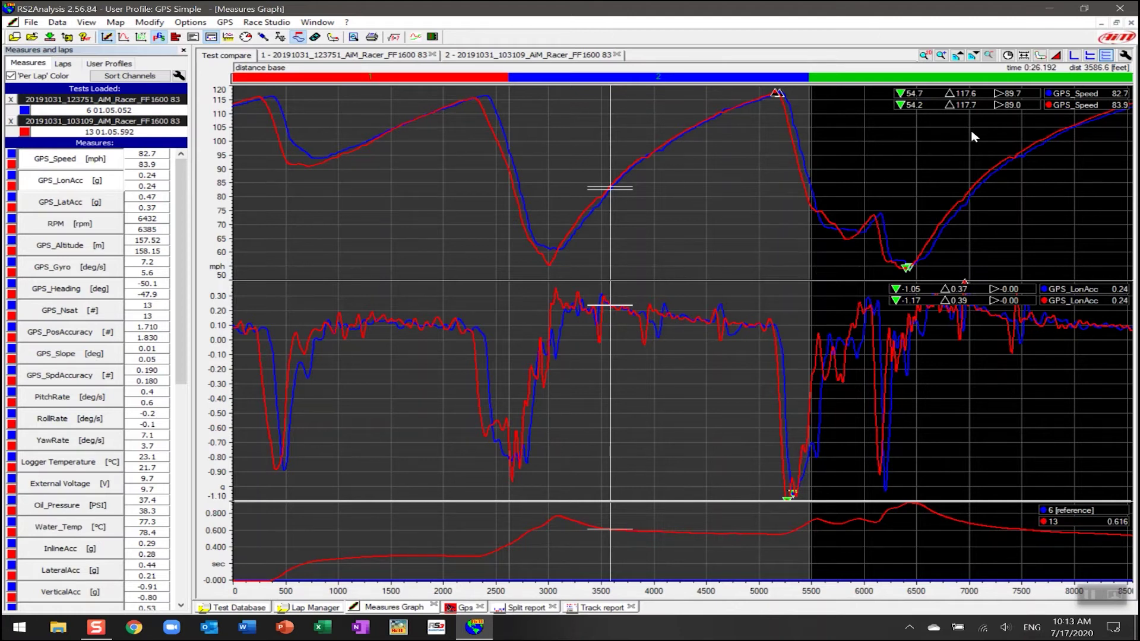
Set the measure plot line width to 5 for thicker traces
{"action": "left_click", "coordinate": [1125, 56]}
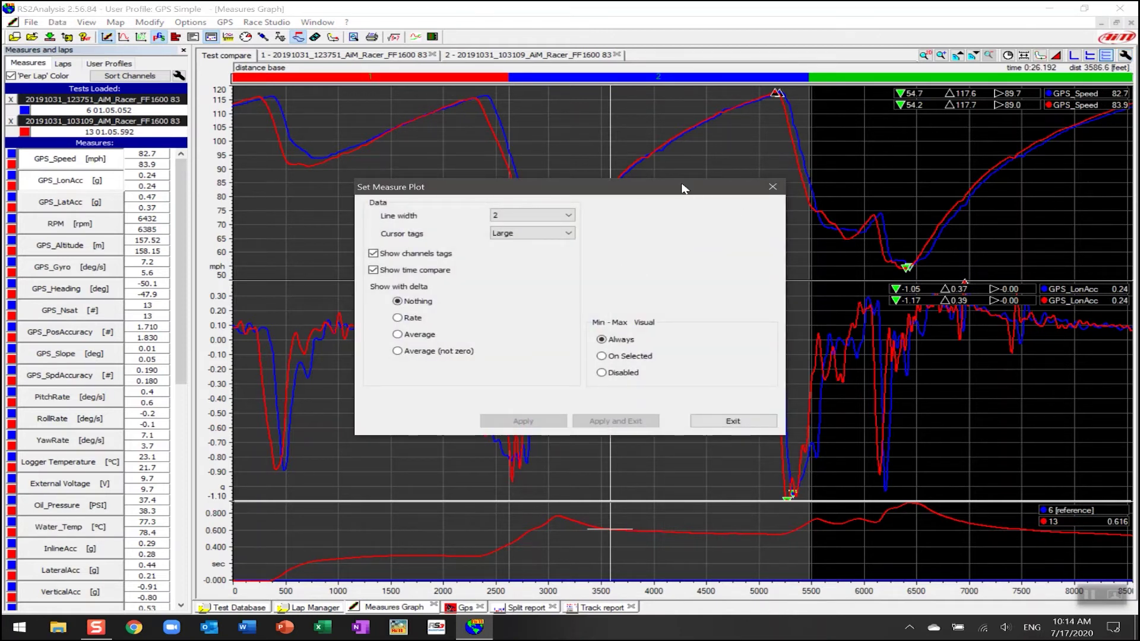
{"action": "left_click", "coordinate": [536, 217]}
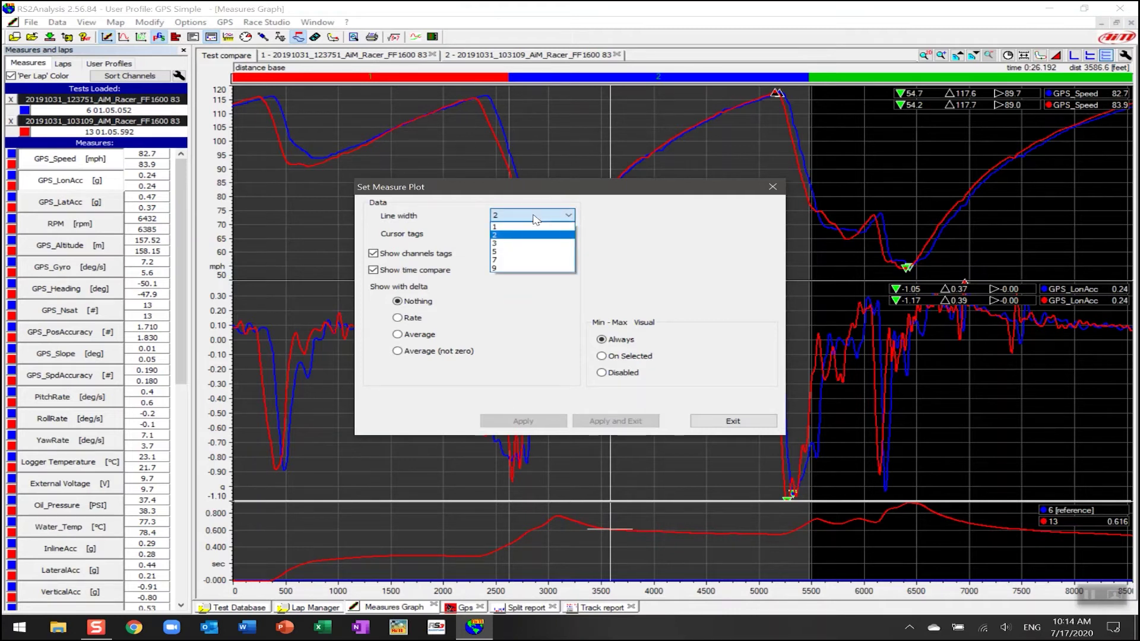
{"action": "left_click", "coordinate": [532, 252]}
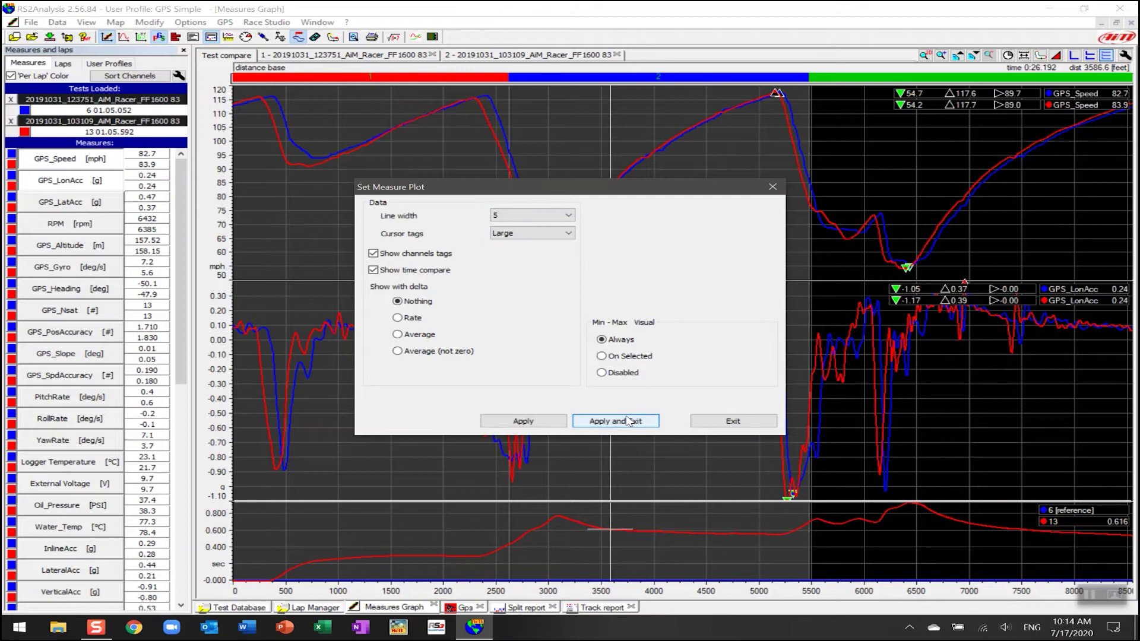
{"action": "left_click", "coordinate": [628, 420]}
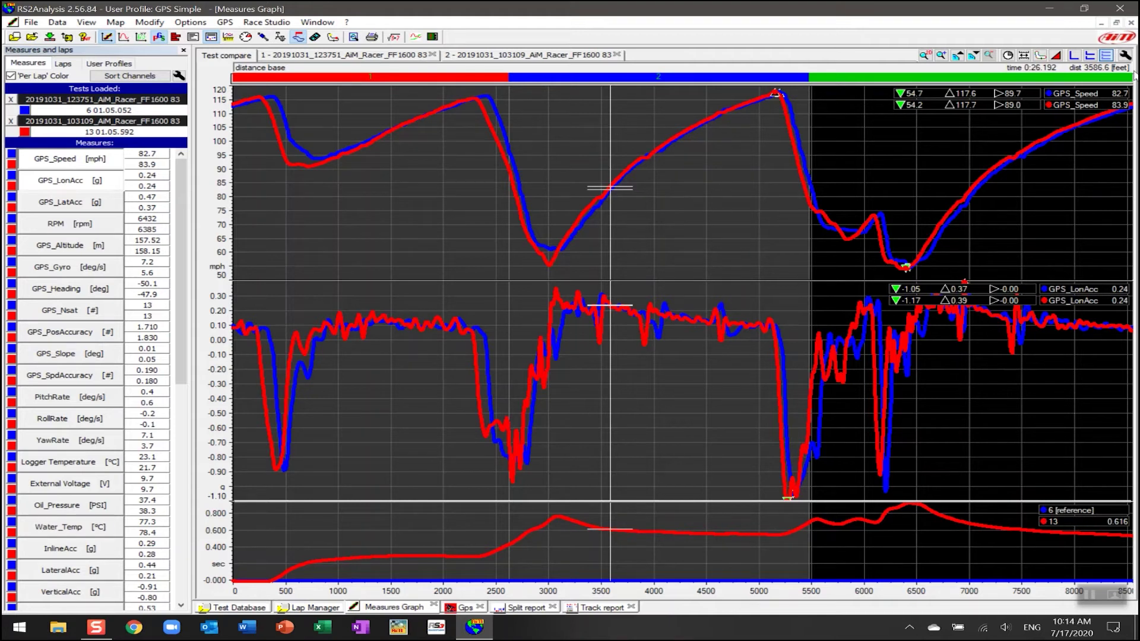
Reduce the blue and red traces' line width to 2 and apply
{"action": "left_click", "coordinate": [1124, 55]}
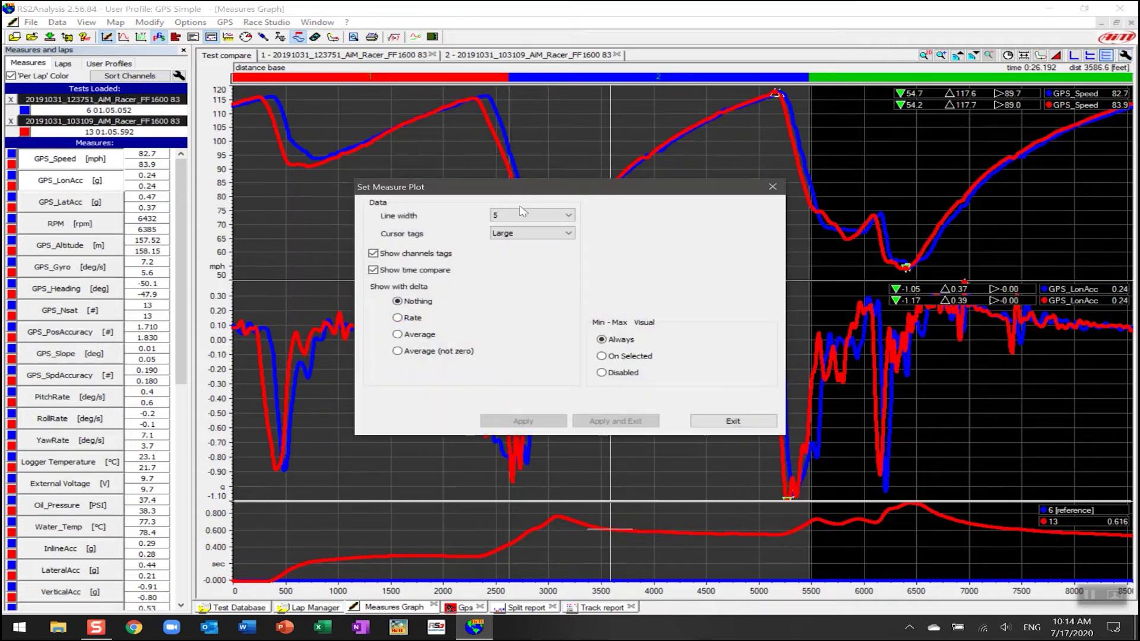
{"action": "left_click", "coordinate": [522, 215]}
{"action": "left_click", "coordinate": [522, 235]}
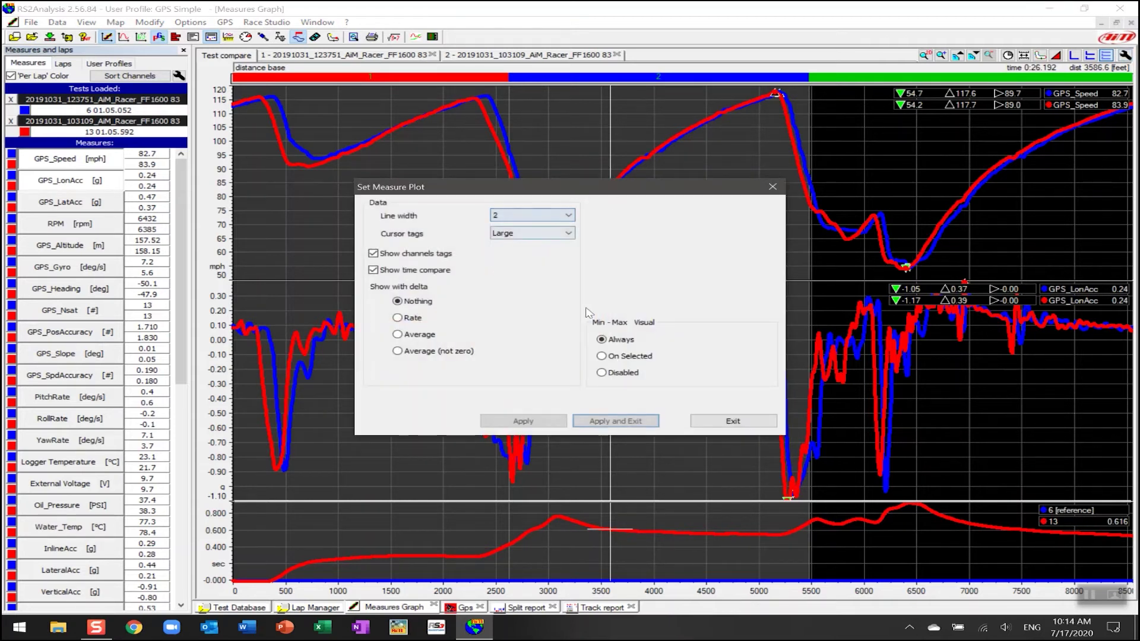
{"action": "left_click", "coordinate": [631, 416]}
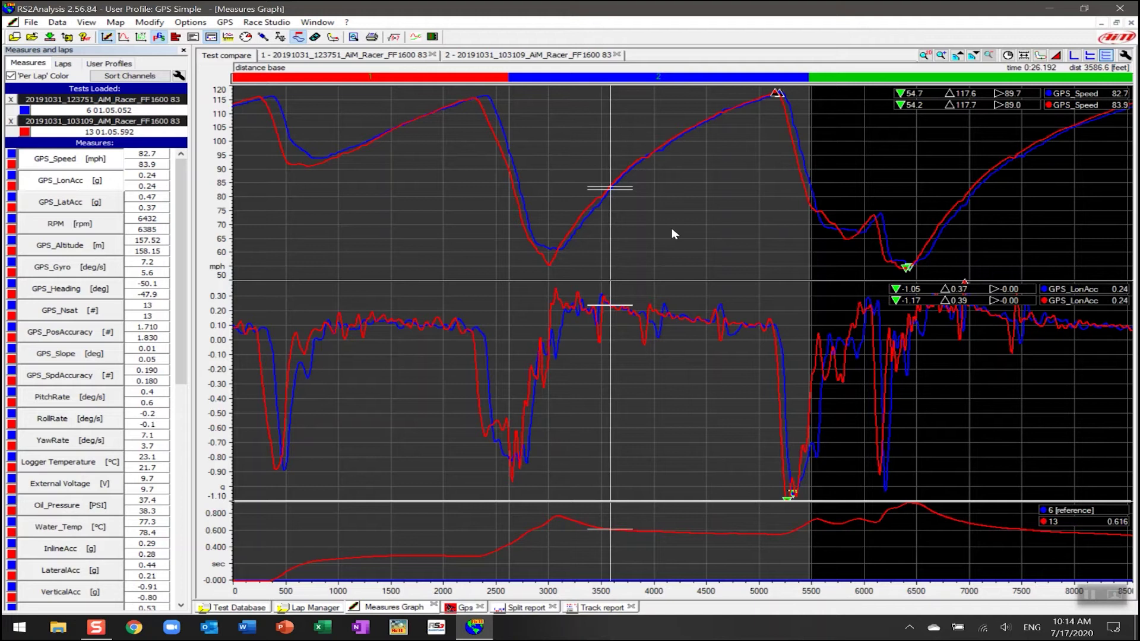
Place the graph cursor near 2070 ft, zooming in and back out around it
{"action": "left_click", "coordinate": [311, 183]}
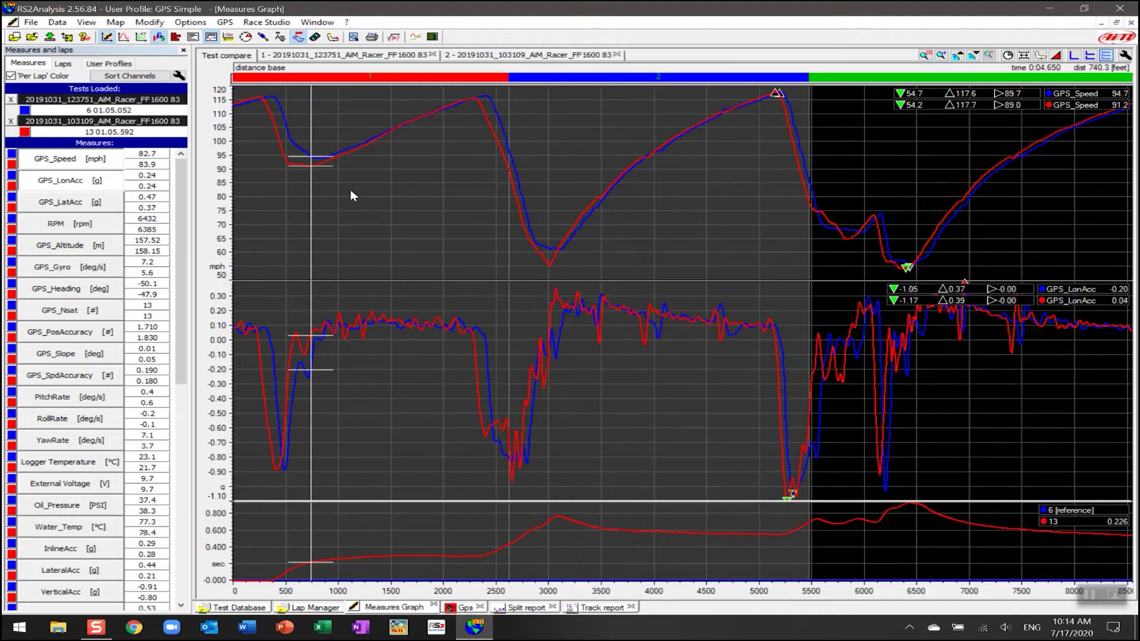
{"action": "left_click", "coordinate": [452, 161]}
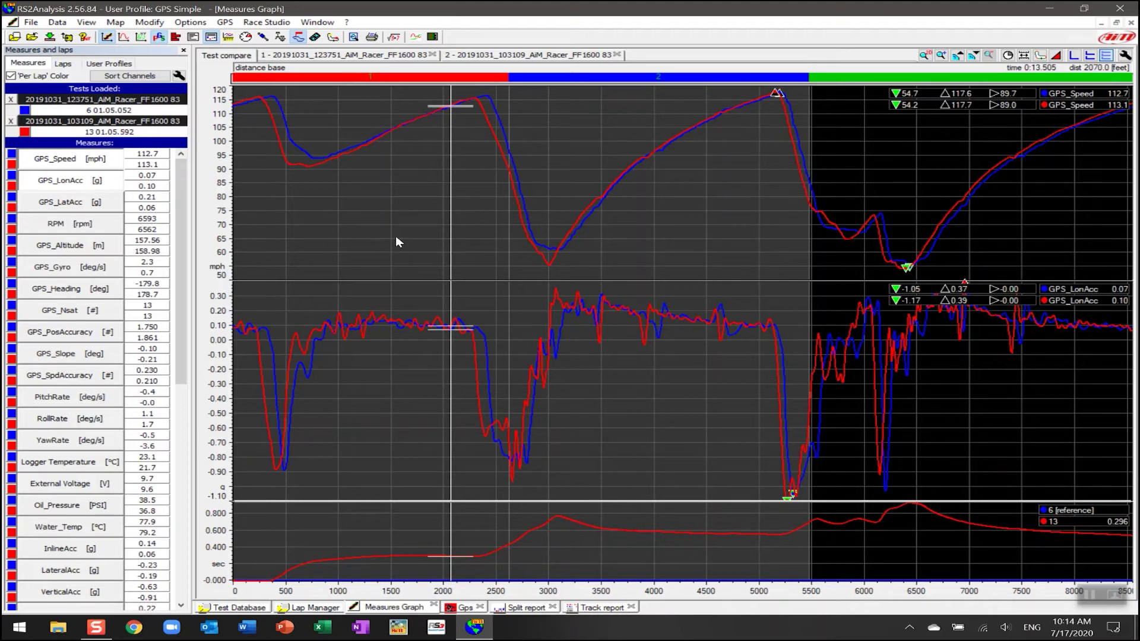
{"action": "scroll", "coordinate": [422, 254], "scroll_direction": "up", "scroll_amount": 3}
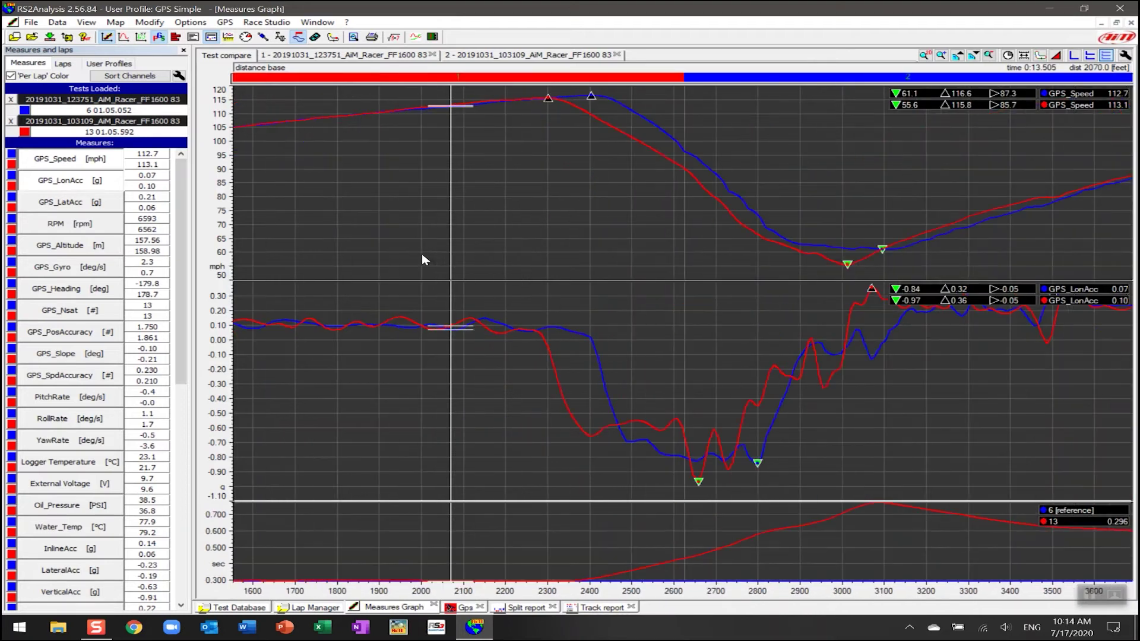
{"action": "scroll", "coordinate": [421, 254], "scroll_direction": "down", "scroll_amount": 3}
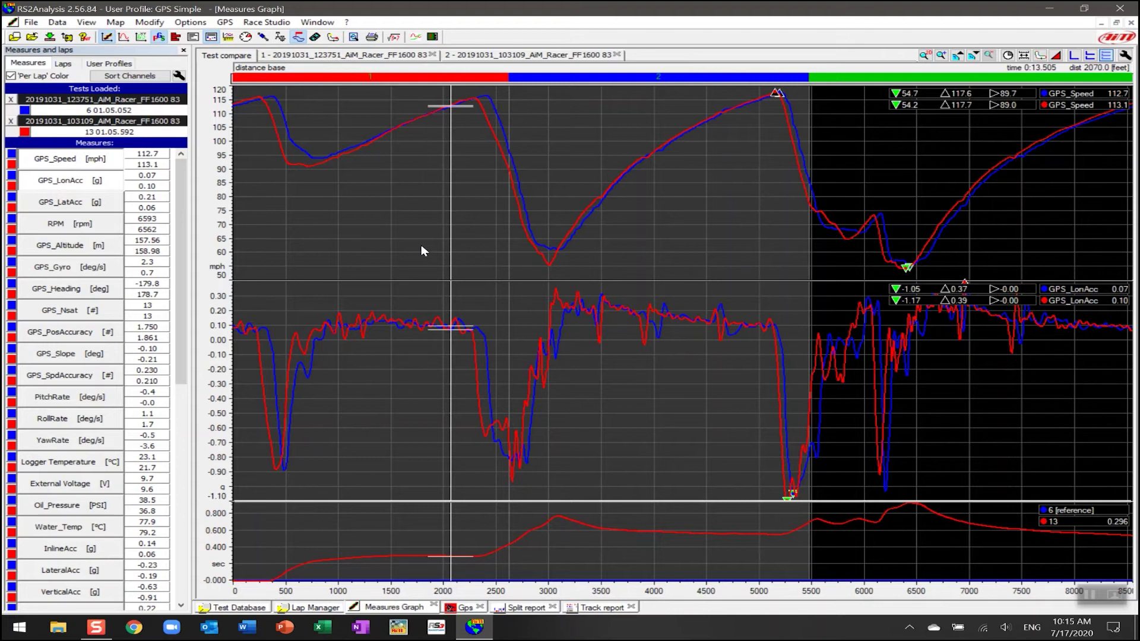
Zoom the graph into the first corner's braking zone, about 150–800 ft
{"action": "left_click", "coordinate": [941, 57]}
{"action": "left_click_drag", "start_coordinate": [246, 115], "coordinate": [323, 121]}
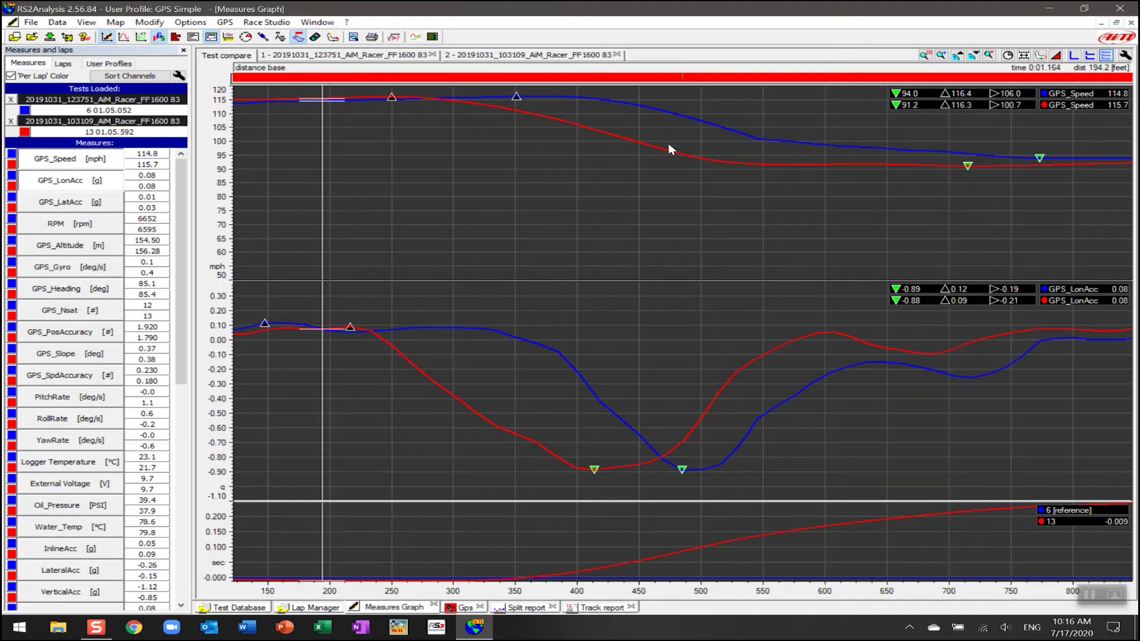
Restore the full 0–8500 ft lap view
{"action": "left_click", "coordinate": [989, 56]}
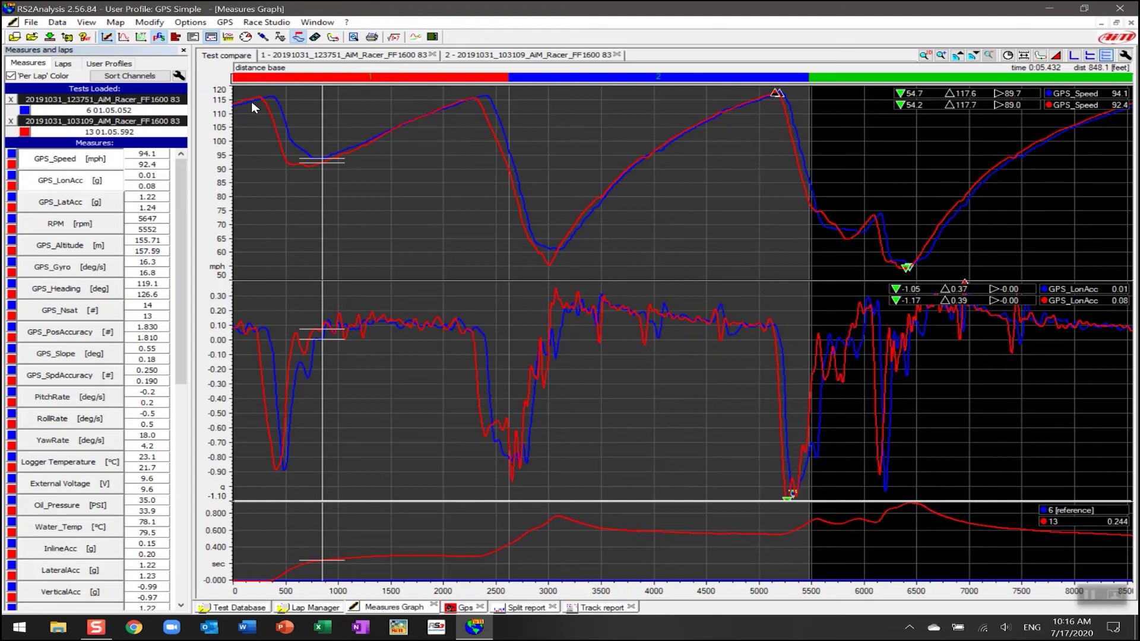
Drag a delta span across the graph from one track point to another
{"action": "mouse_move", "coordinate": [252, 103]}
{"action": "left_mouse_down"}
{"action": "mouse_move", "coordinate": [390, 127]}
{"action": "mouse_move", "coordinate": [467, 114]}
{"action": "left_mouse_up"}
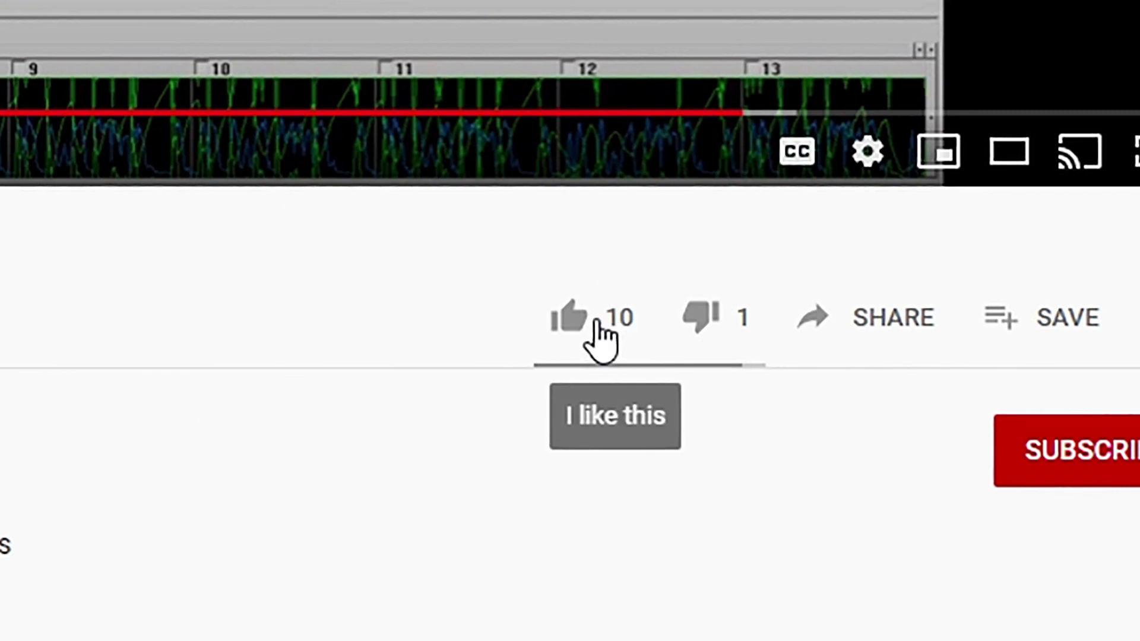
Like the video, comment 'Awesome!', and subscribe with All notifications on
{"action": "left_click", "coordinate": [600, 334]}
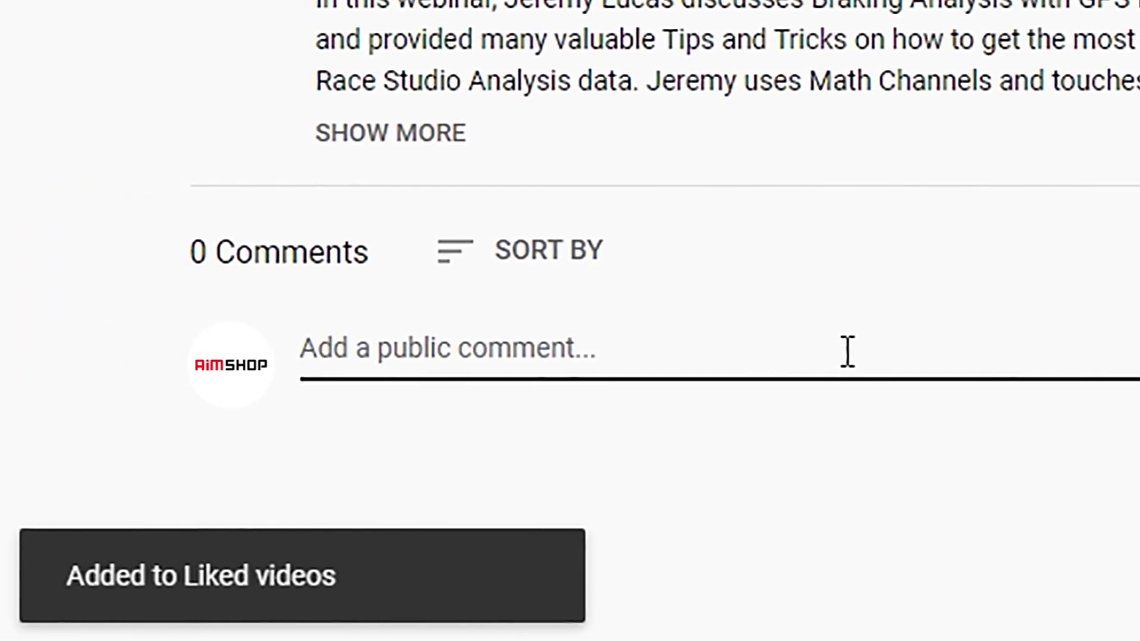
{"action": "type", "text": "Awesome!"}
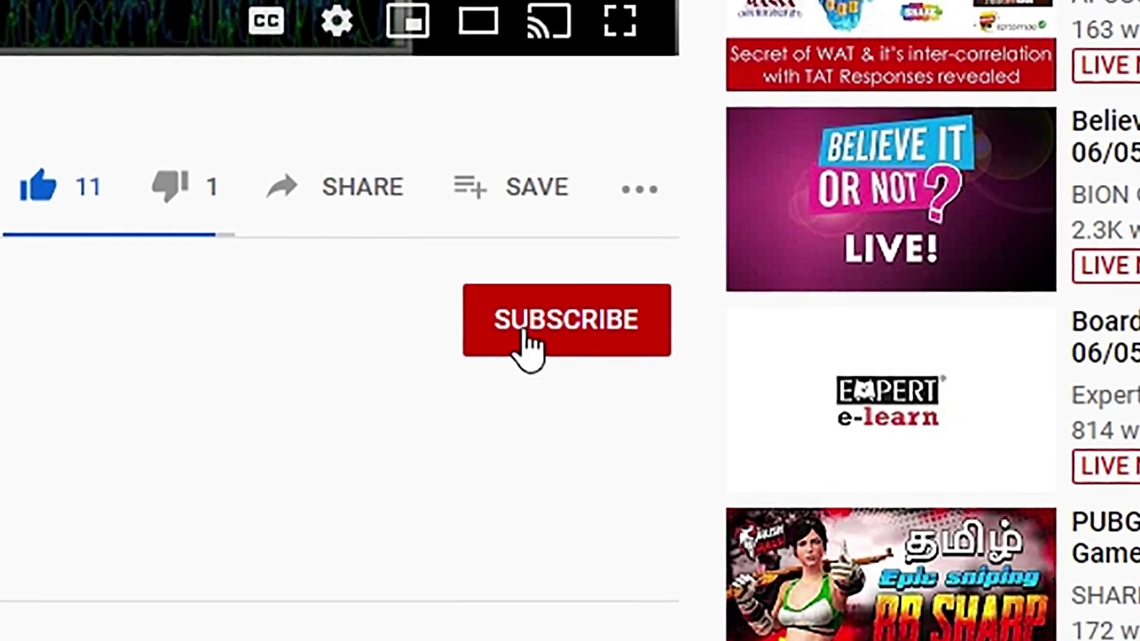
{"action": "left_click", "coordinate": [524, 336]}
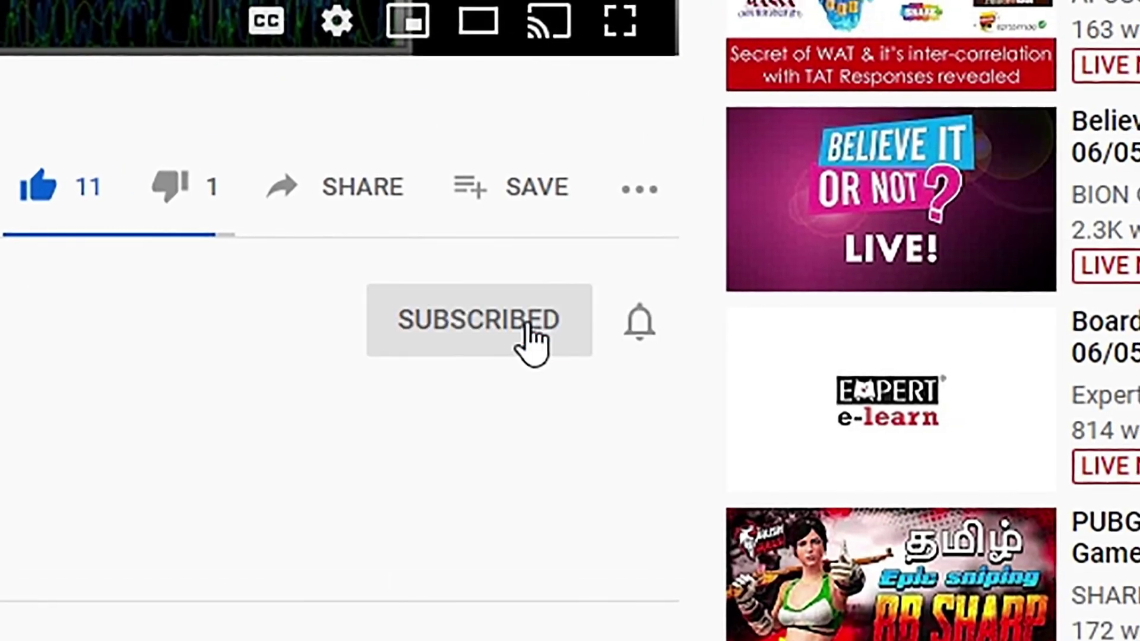
{"action": "left_click", "coordinate": [646, 332]}
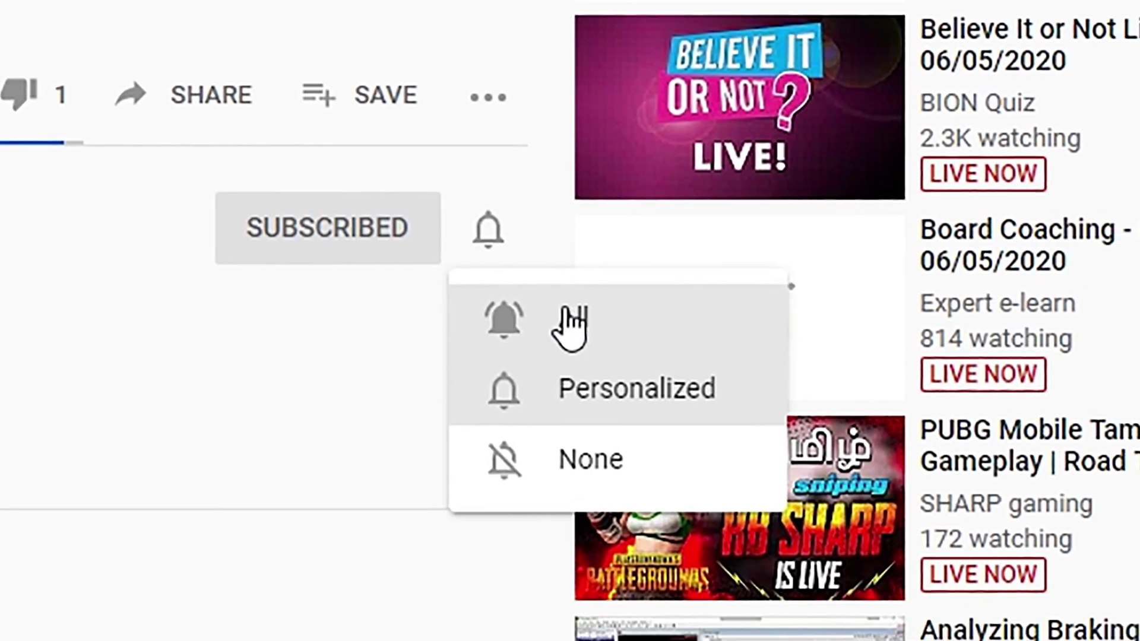
{"action": "left_click", "coordinate": [652, 416]}
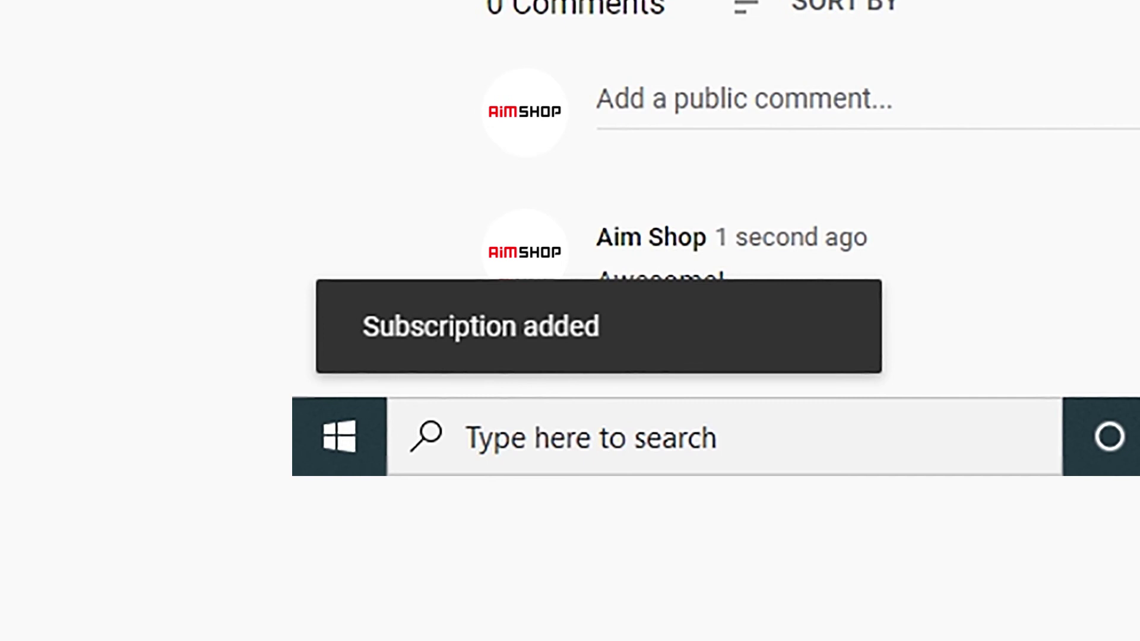